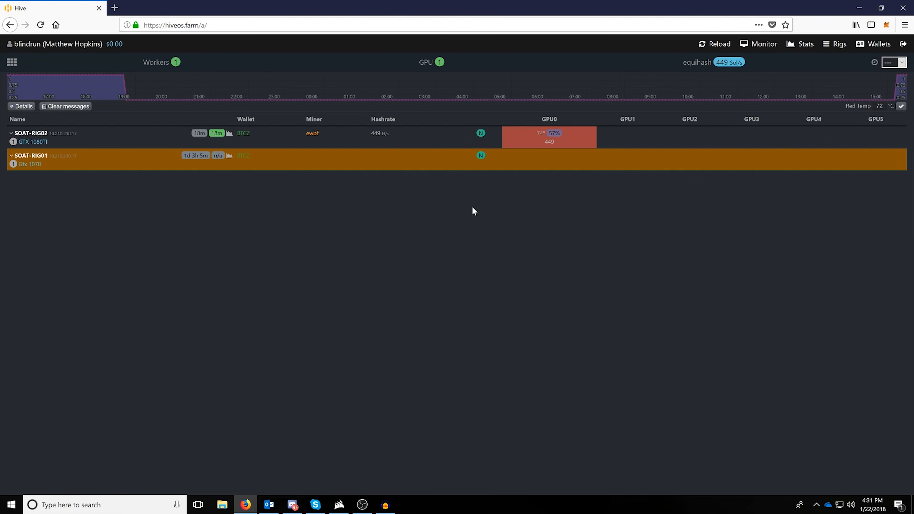
- Open the rigs' overclocking profiles and view the RX470 4Gb Samsung and RX570 4Gb Hynix example profiles without saving them
click(834, 45)
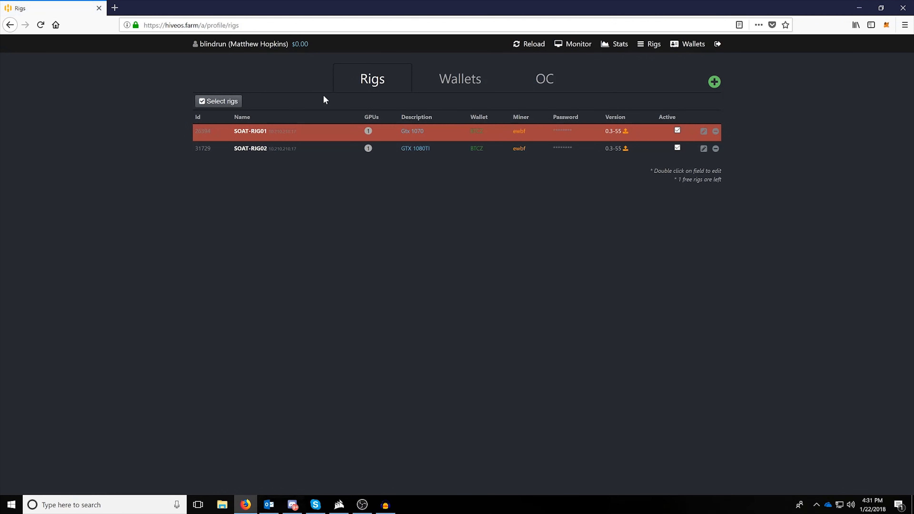
click(545, 81)
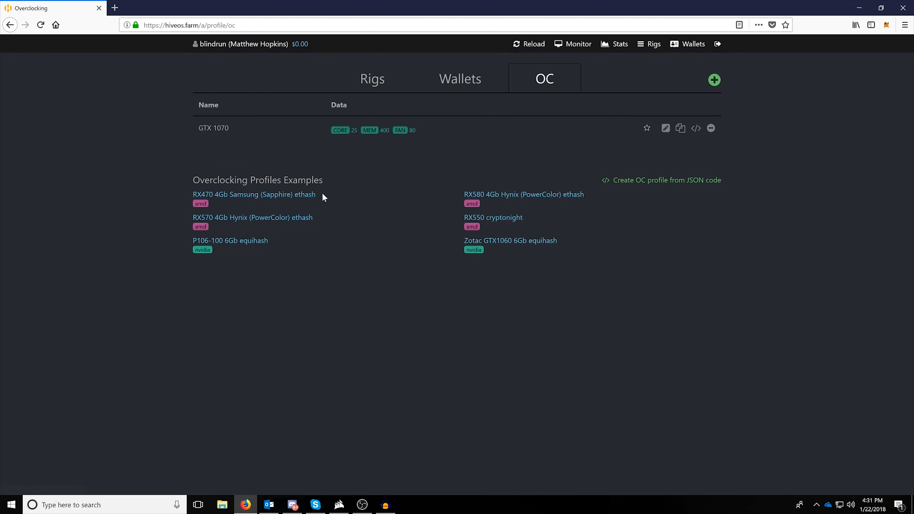
click(241, 195)
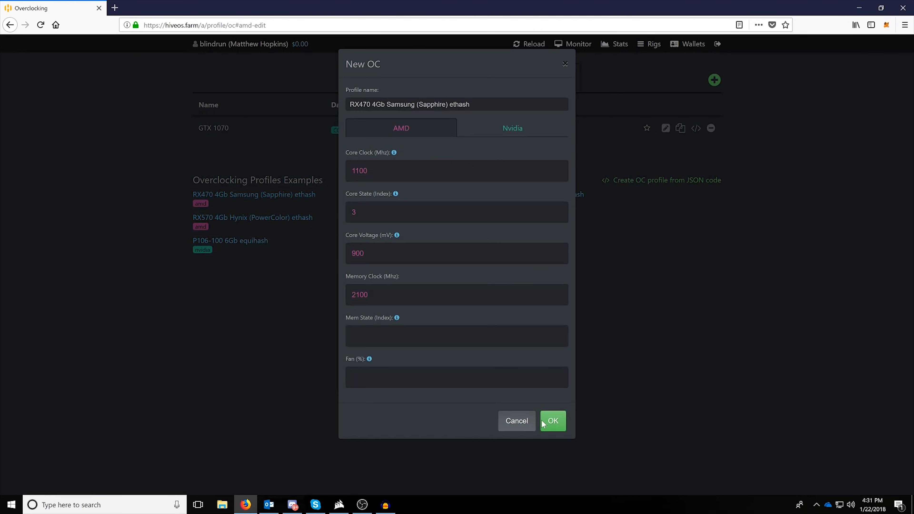
click(516, 421)
click(284, 219)
click(505, 419)
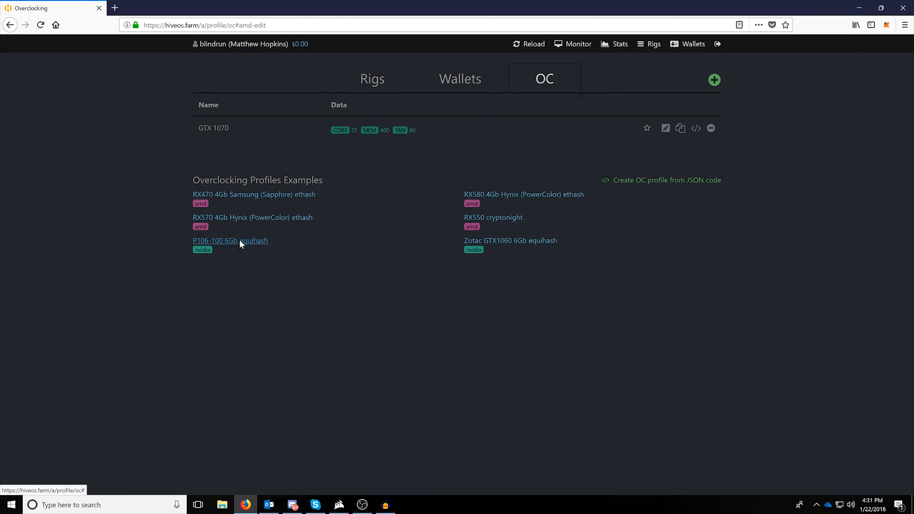
- Examine the Nvidia core clock and memory settings of the P106-100 6Gb equihash example profile, and close it without saving
click(241, 242)
click(509, 131)
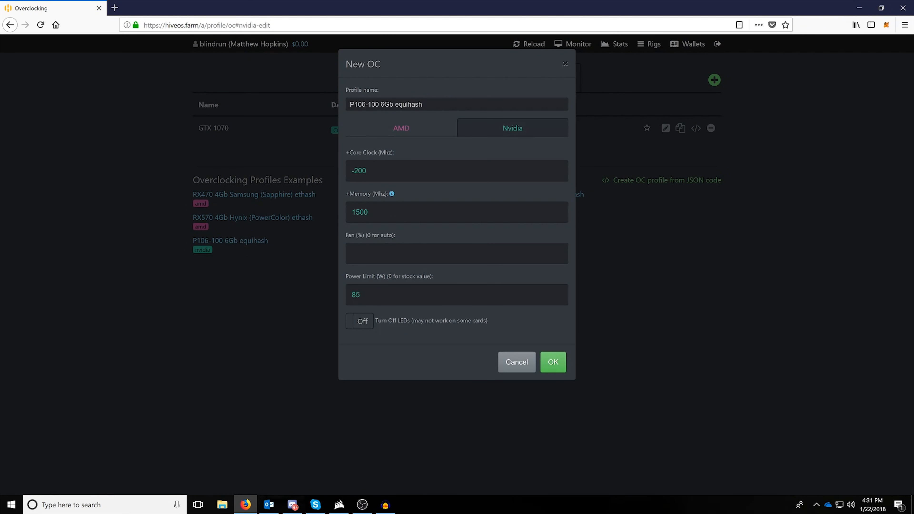
drag(367, 170, 348, 169)
click(389, 171)
triple_click(411, 105)
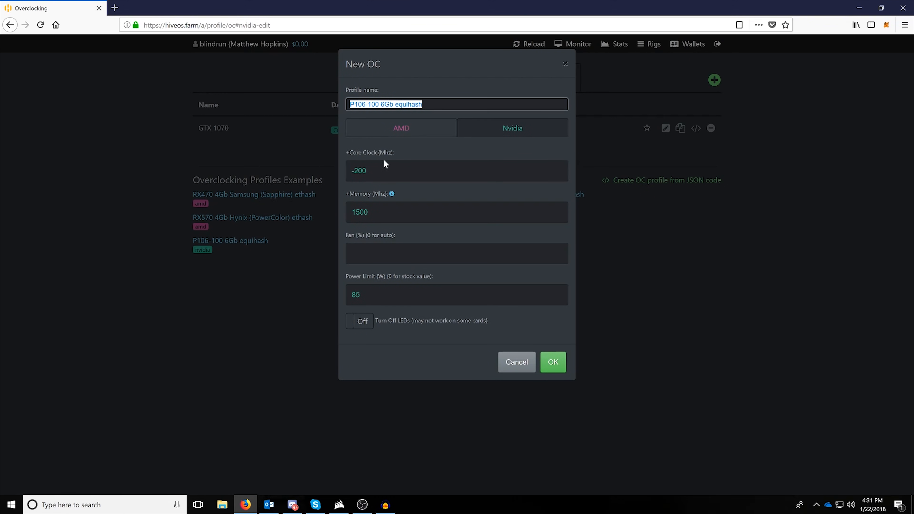
click(380, 171)
drag(378, 170, 332, 177)
click(392, 213)
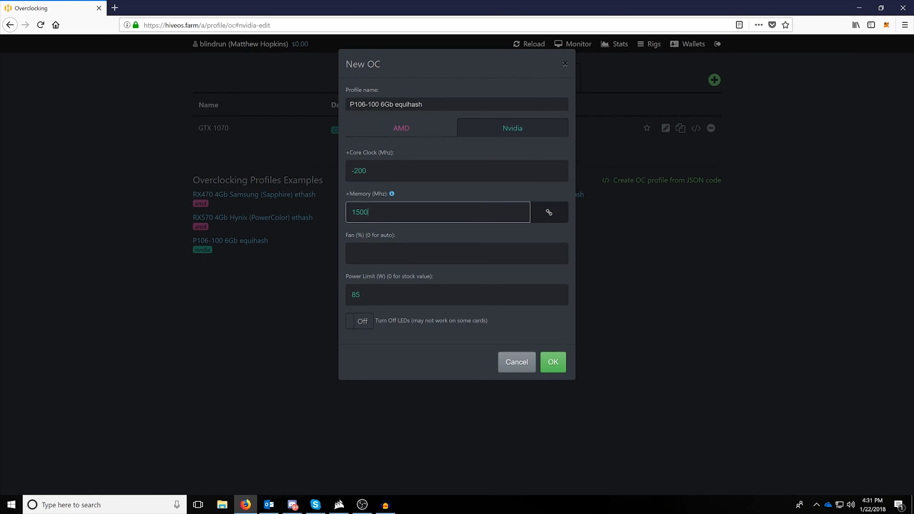
double_click(360, 212)
click(373, 230)
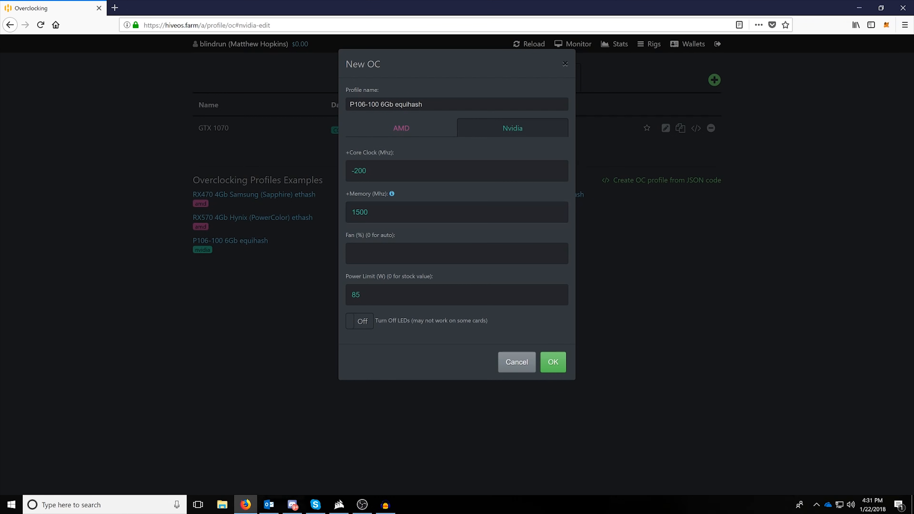
click(358, 212)
double_click(358, 212)
click(445, 362)
click(518, 364)
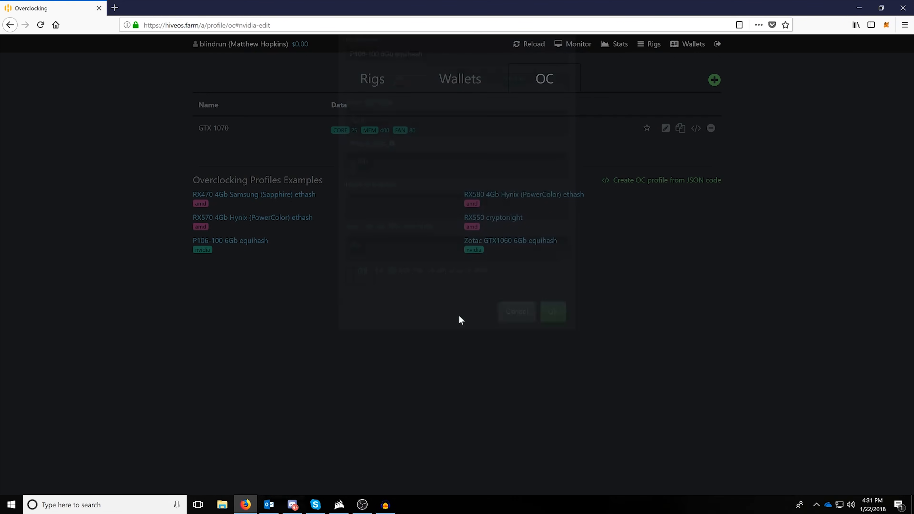
- Start a new Nvidia overclocking profile named Test with a core clock offset of 25 MHz
click(713, 80)
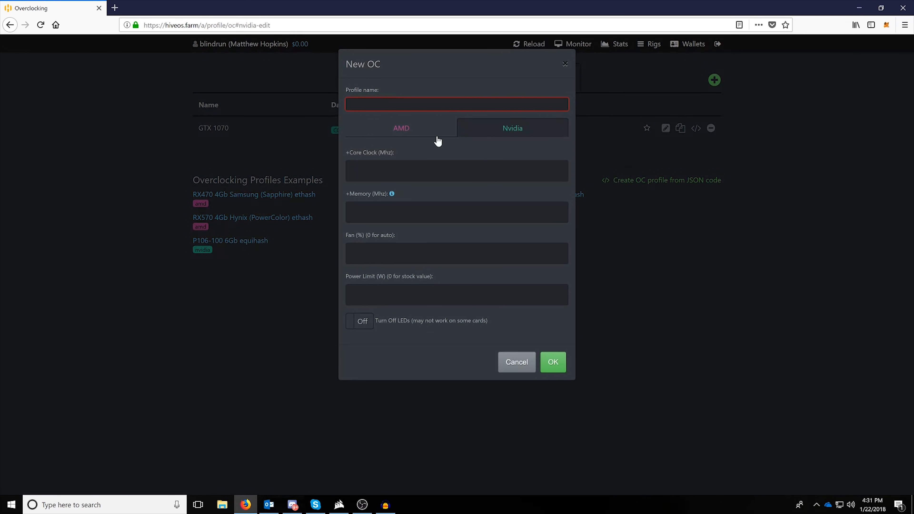
text(Test)
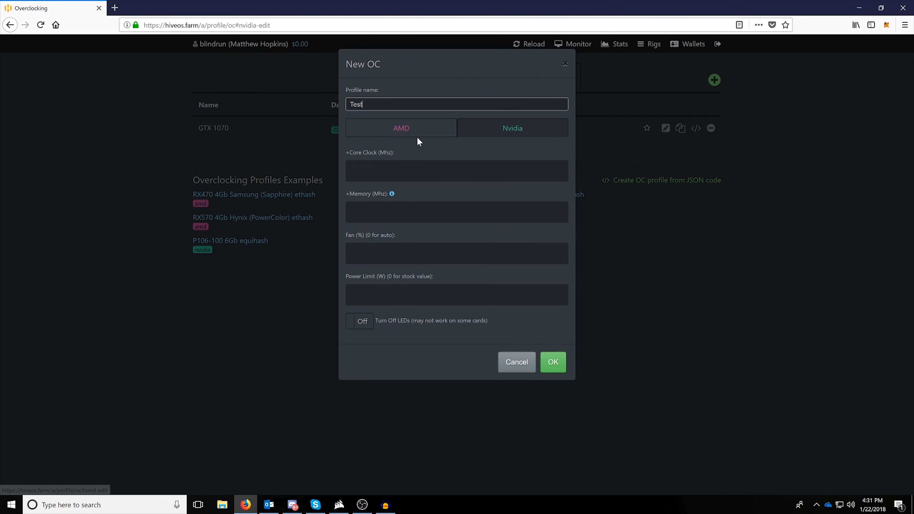
key(Tab)
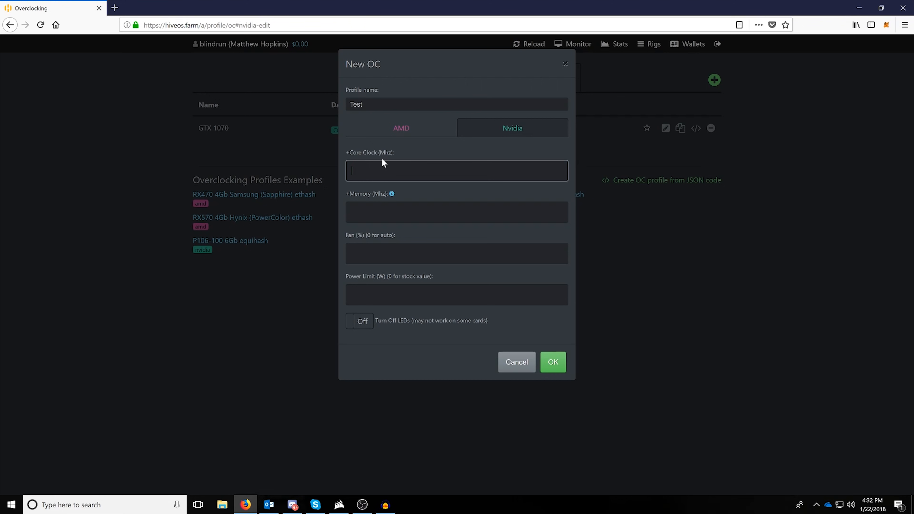
text(25)
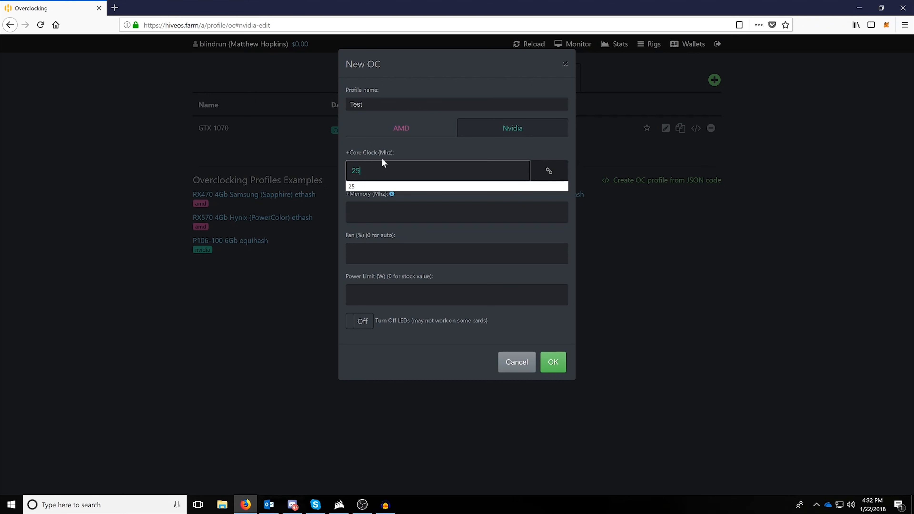
click(479, 186)
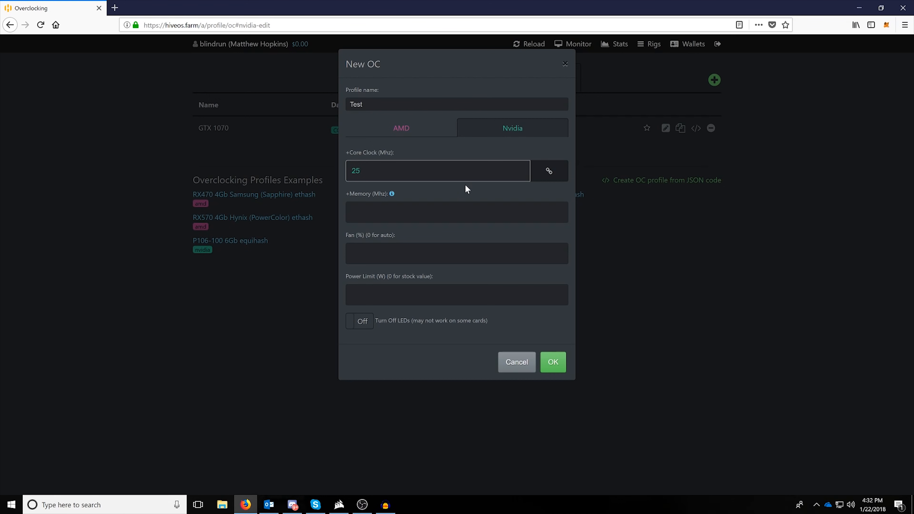
- Show the hint for the memory offset, and set the Test profile's memory to 400 MHz and fan to 80%
key(Tab)
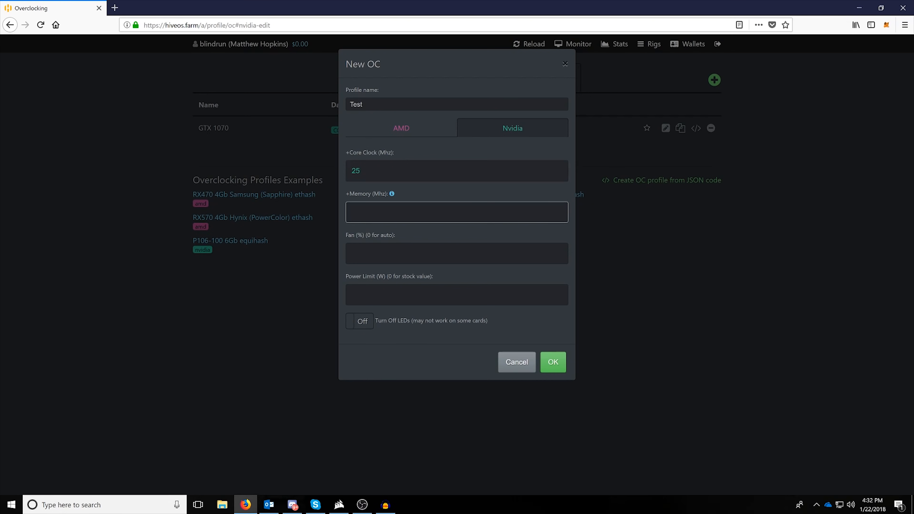
click(392, 194)
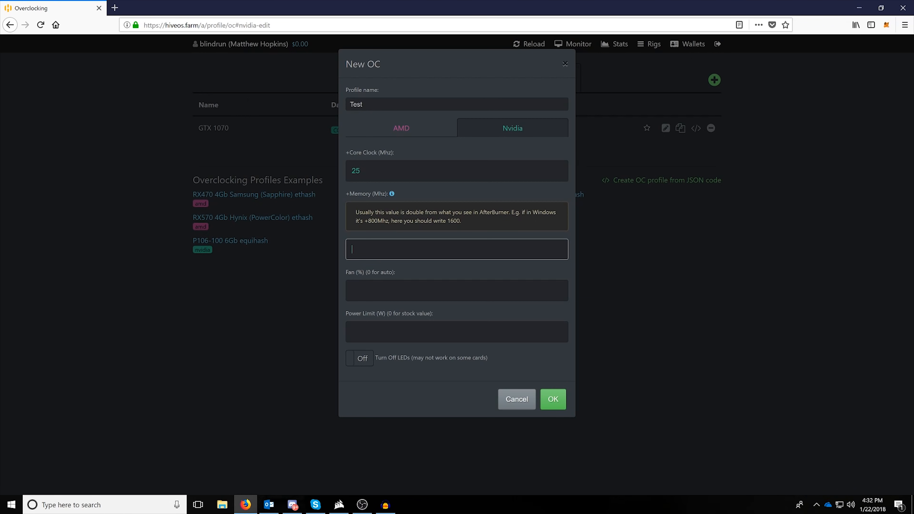
text(400)
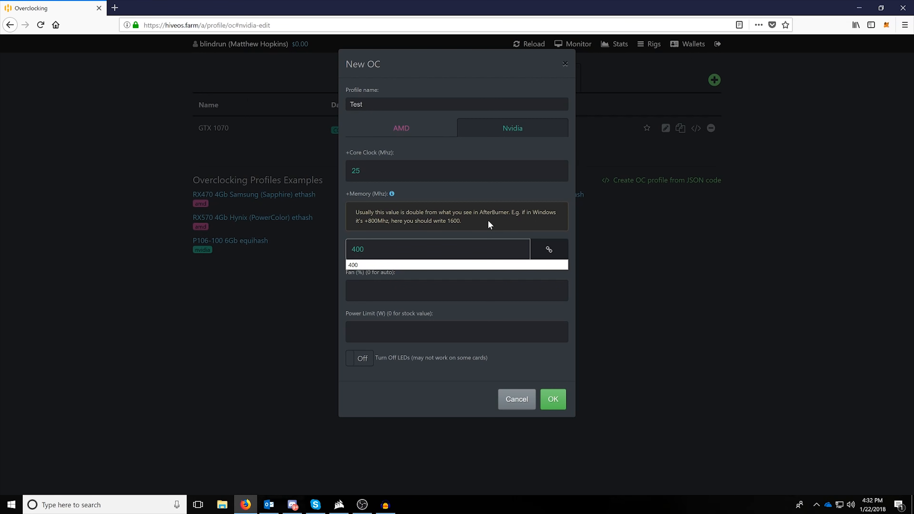
click(377, 266)
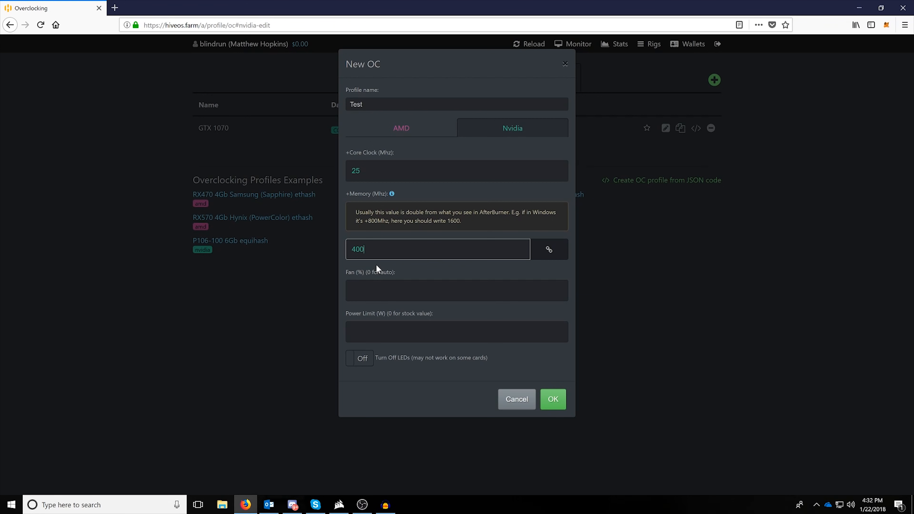
key(Tab)
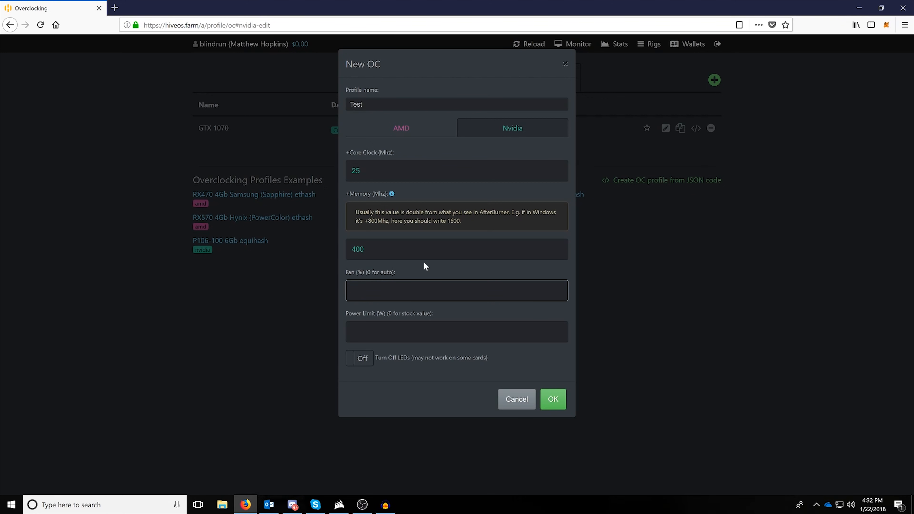
text(80)
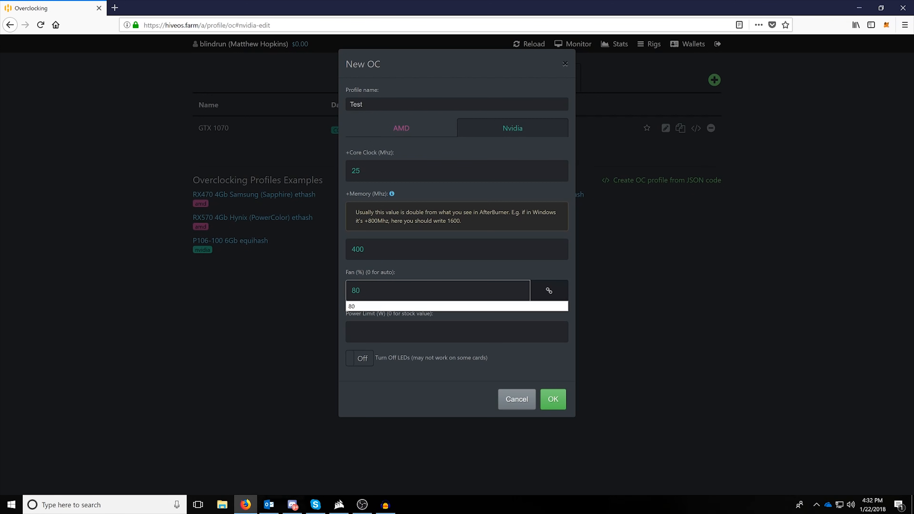
click(394, 307)
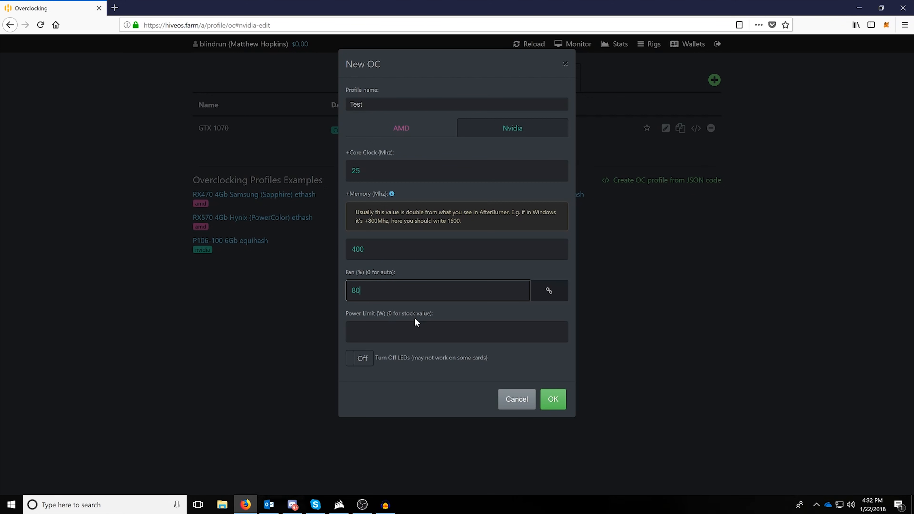
- Set the Test profile's power limit to 120 W and save the profile
key(Tab)
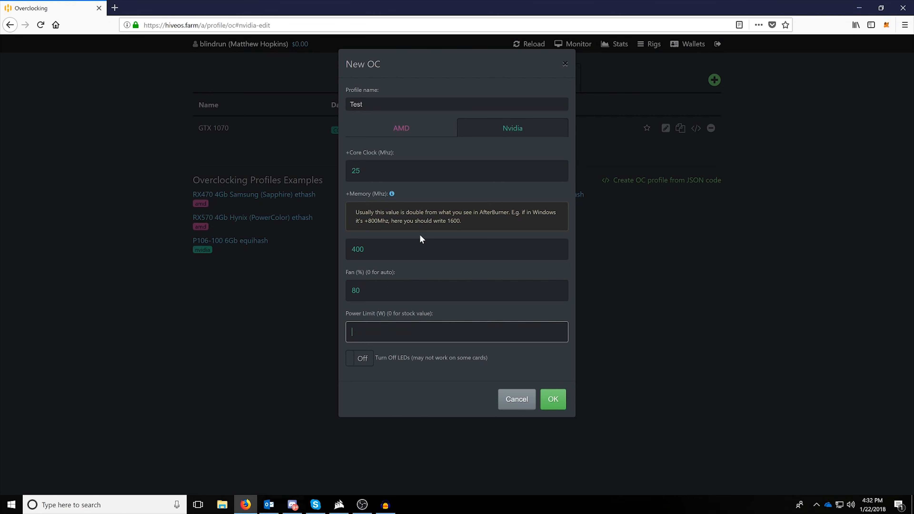
text(80)
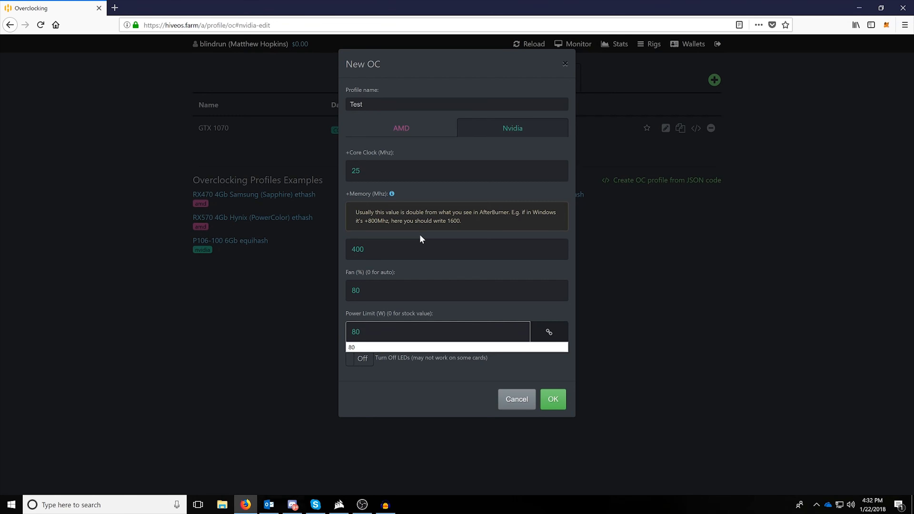
click(400, 350)
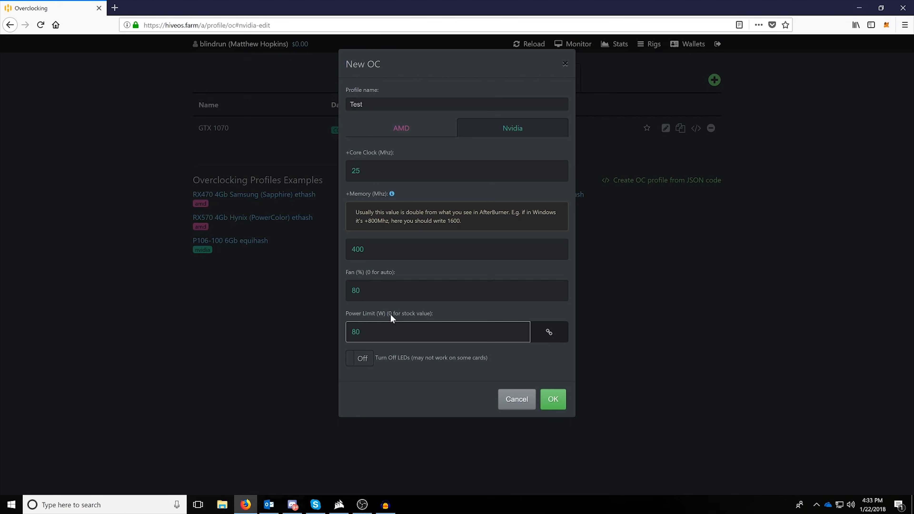
key(BackSpace)
key(BackSpace)
text(120)
click(551, 398)
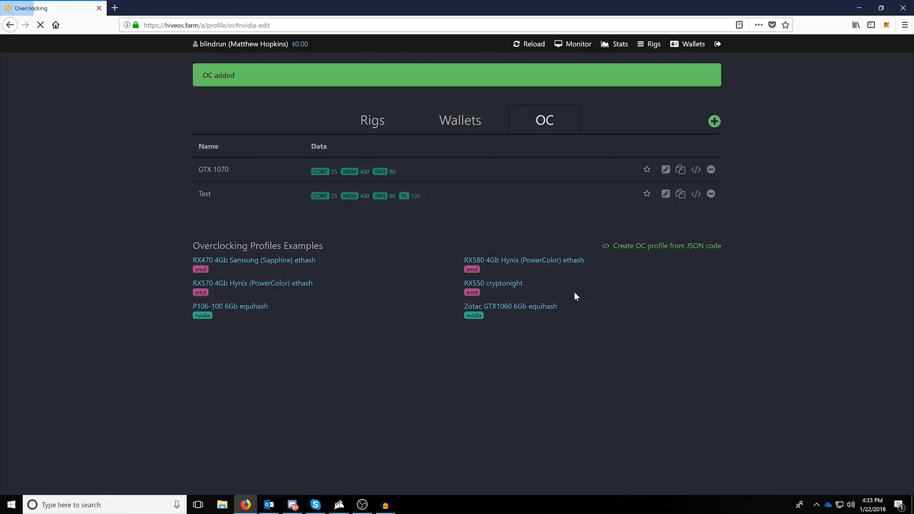
- Load the Test profile into the Nvidia overclocking settings of rig SOAT-RIG02
click(381, 124)
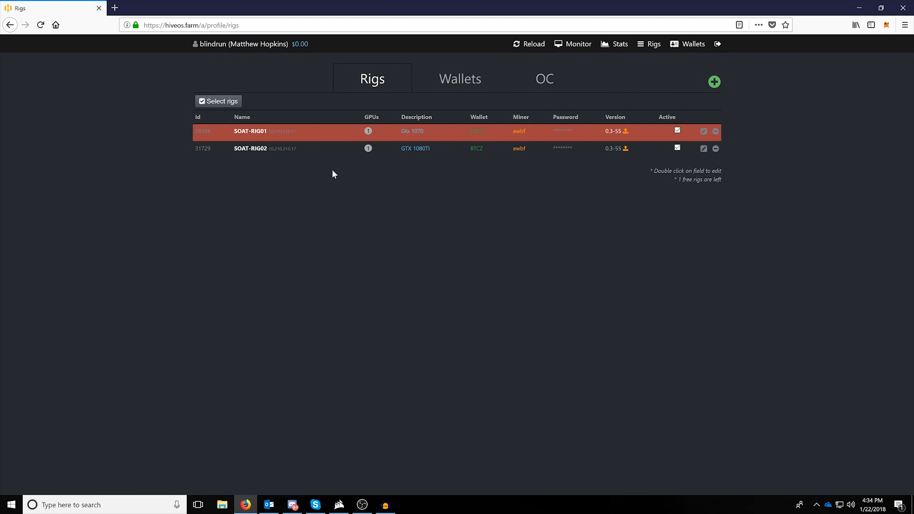
click(255, 149)
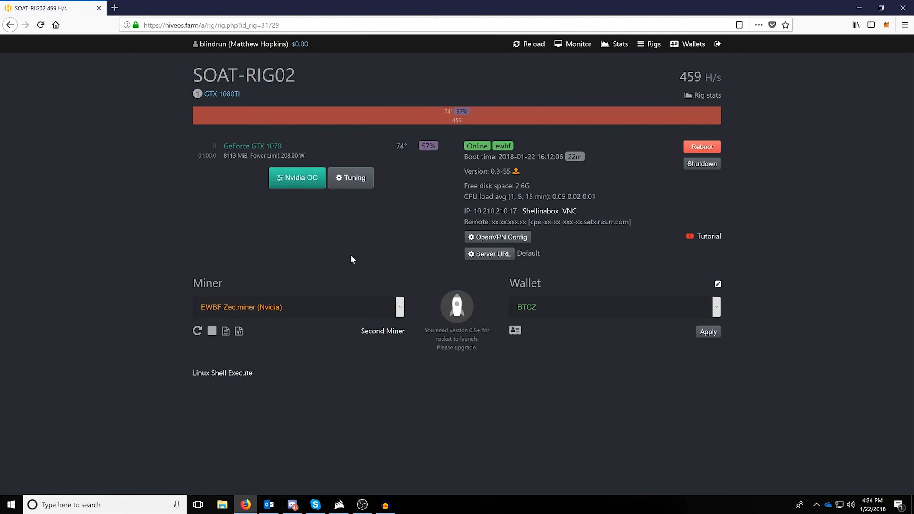
click(302, 182)
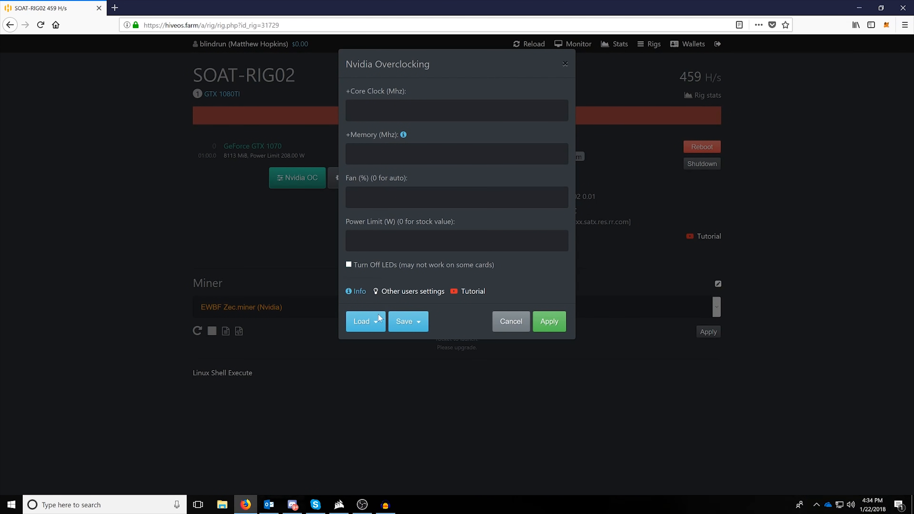
click(371, 325)
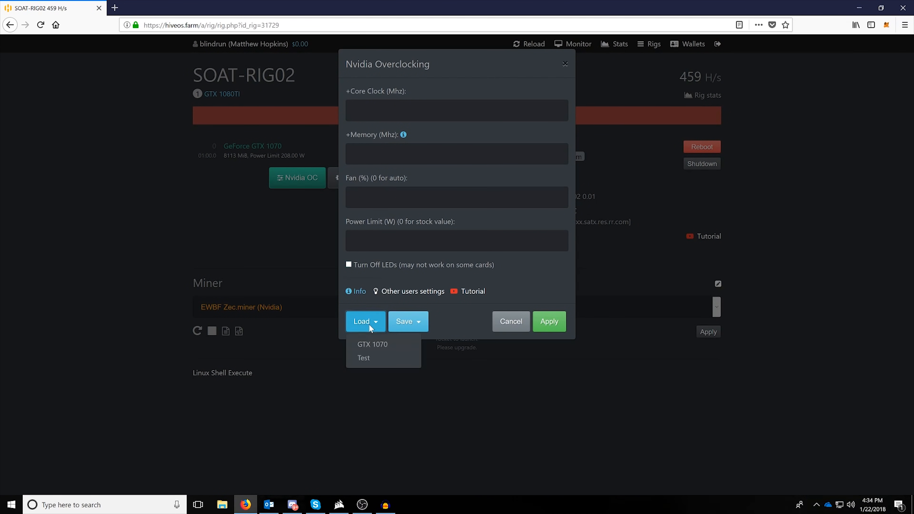
click(364, 358)
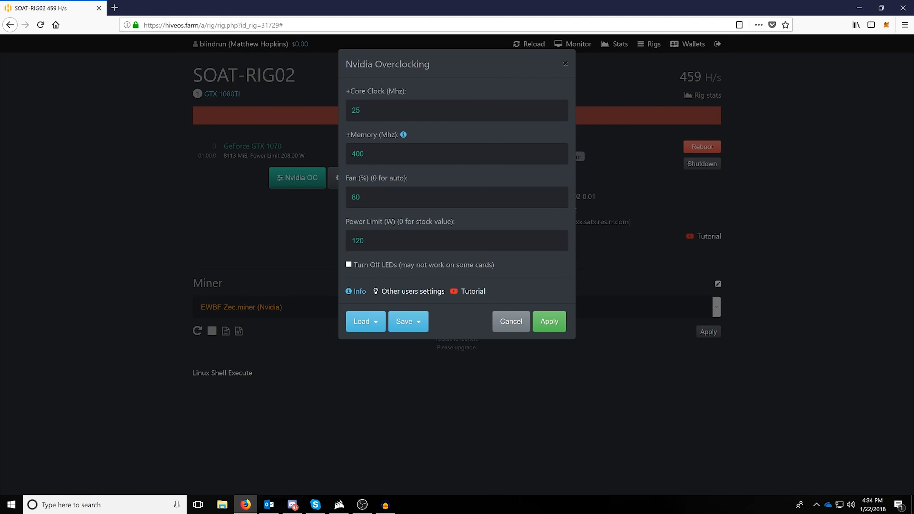
right_click(472, 295)
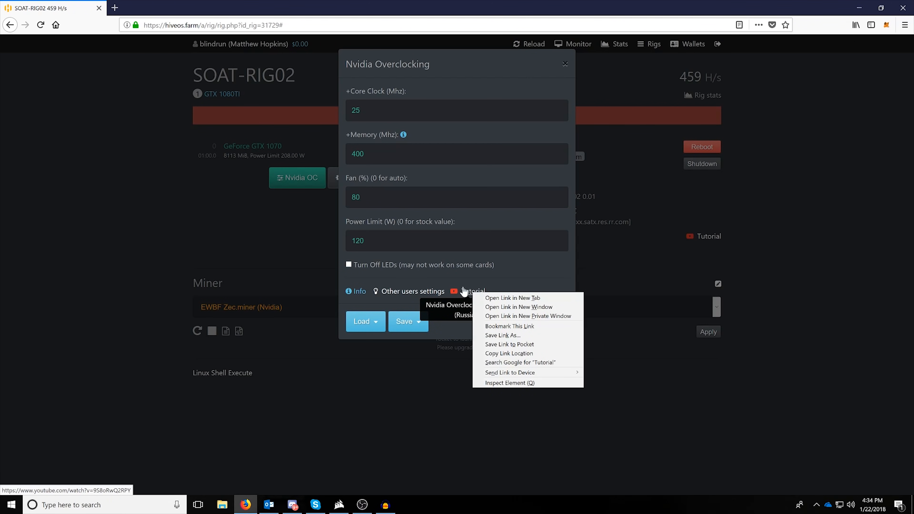
click(520, 277)
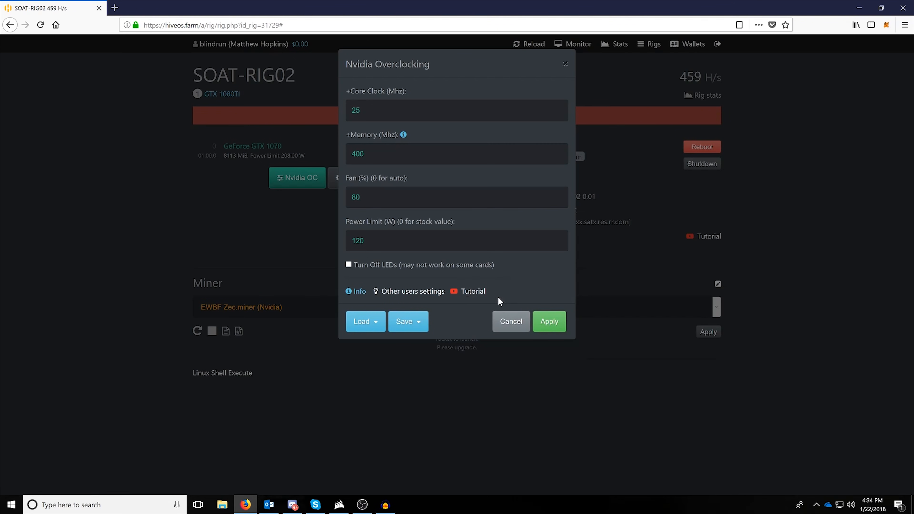
- Open the public list of other users' overclocking settings and browse the Nvidia GTX 1050 and 1050 Ti entries
click(407, 292)
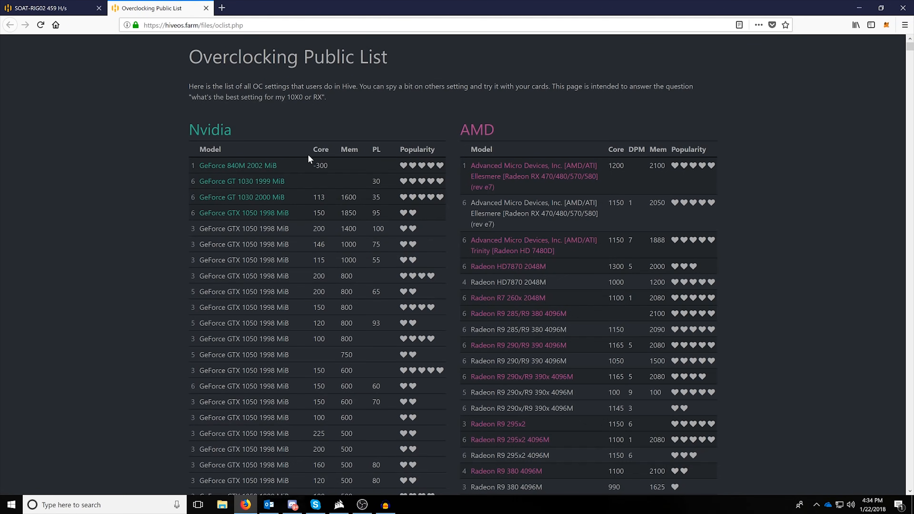
scroll(308, 166, down, 7)
scroll(244, 290, down, 15)
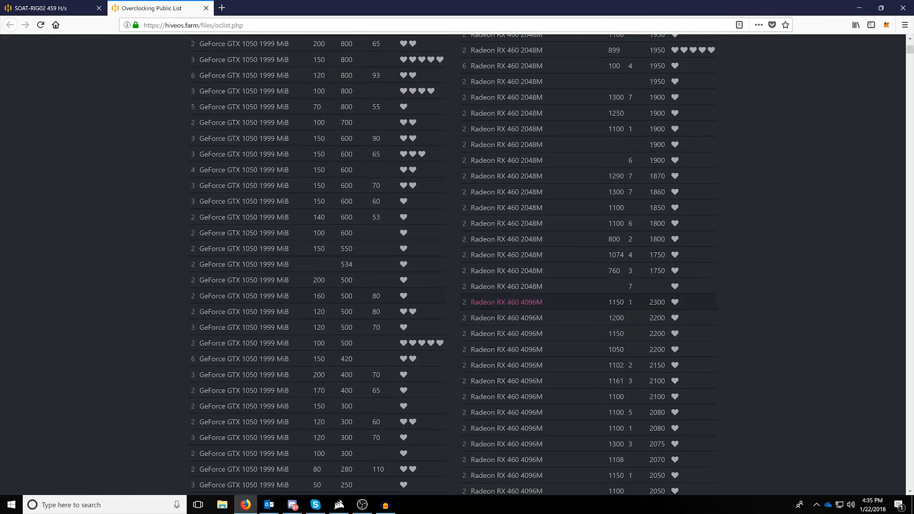
scroll(453, 264, down, 10)
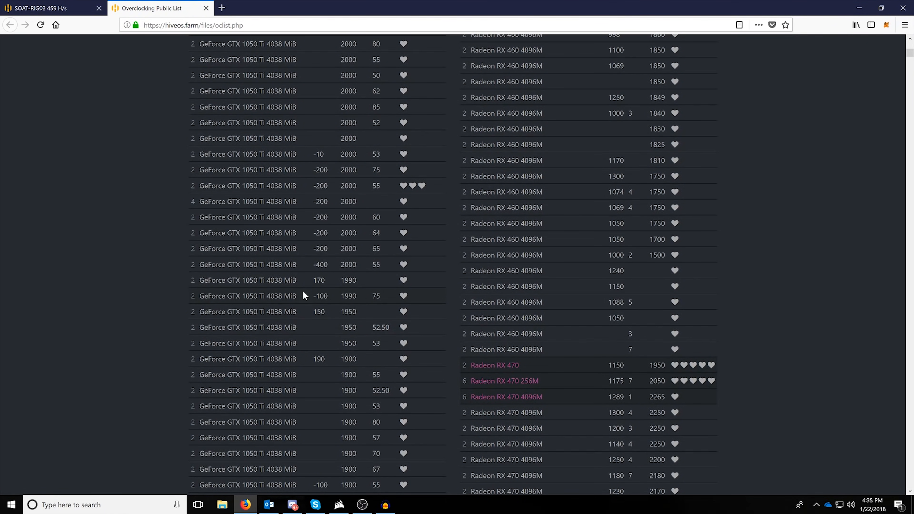
scroll(303, 295, down, 11)
scroll(363, 340, down, 12)
scroll(224, 373, down, 7)
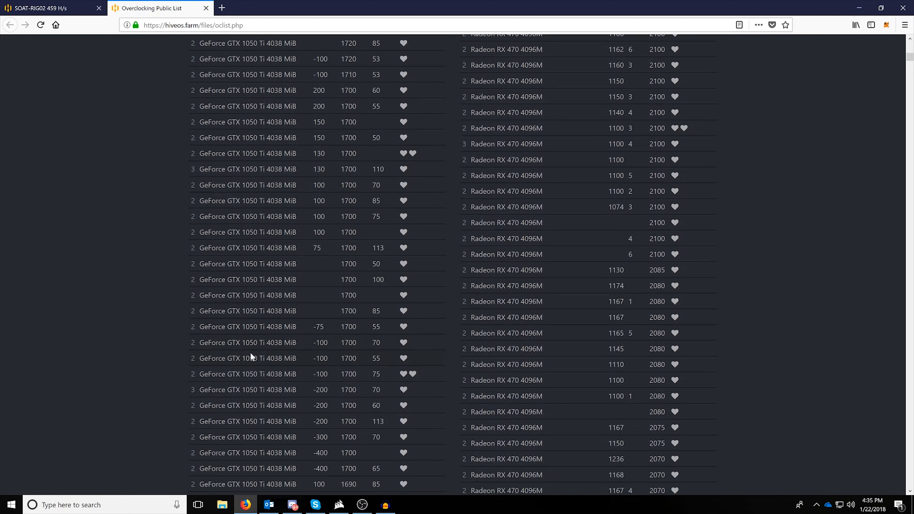
scroll(220, 366, down, 2)
- Return to rig SOAT-RIG02 and apply the loaded Nvidia overclocking settings, highlighting the status message on the rig page
click(58, 8)
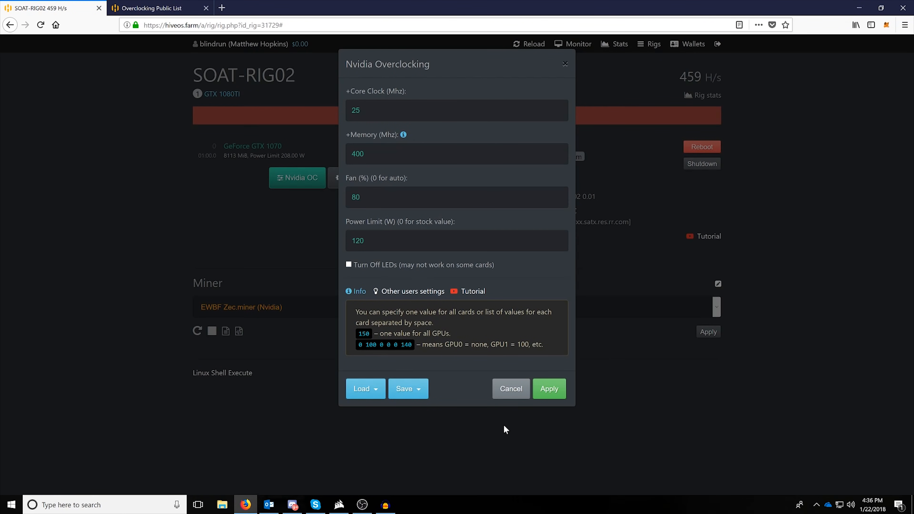
click(546, 386)
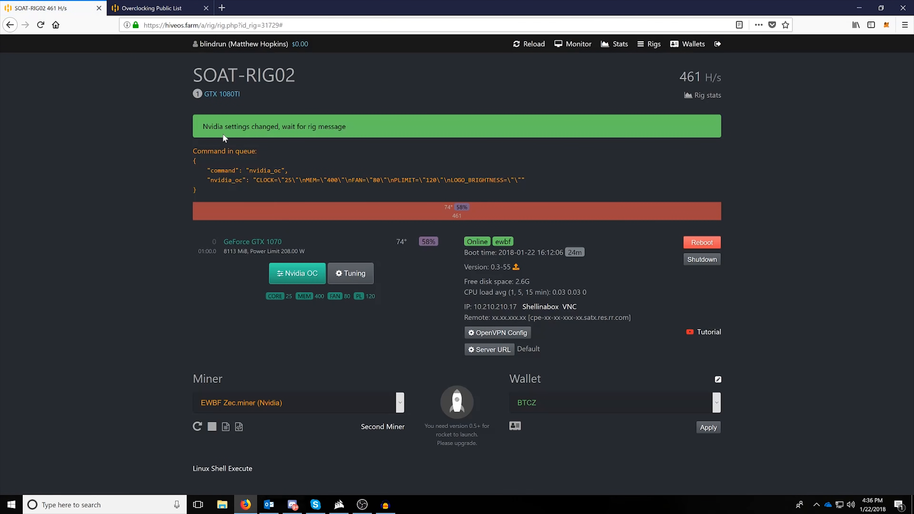
drag(208, 126, 374, 131)
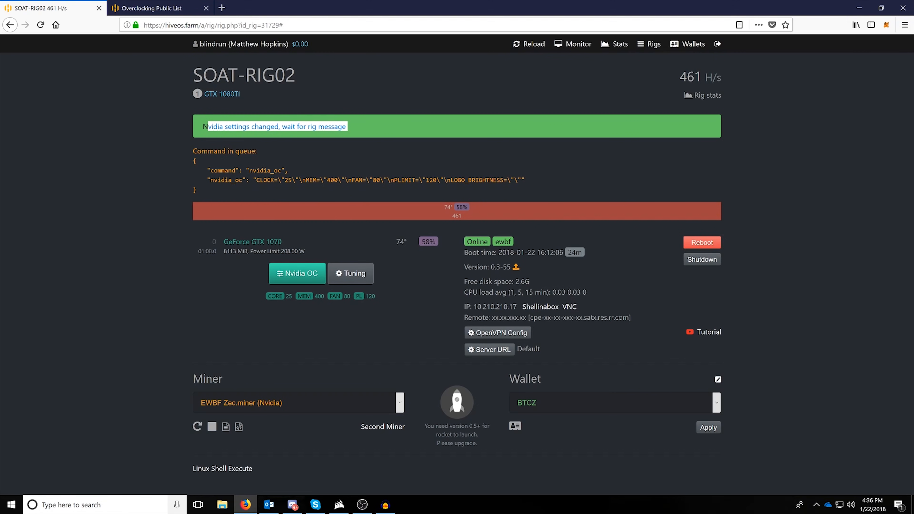
- Switch to VNC Viewer, connect to the rig at 10.210.210.17 and maximize the remote session
click(90, 504)
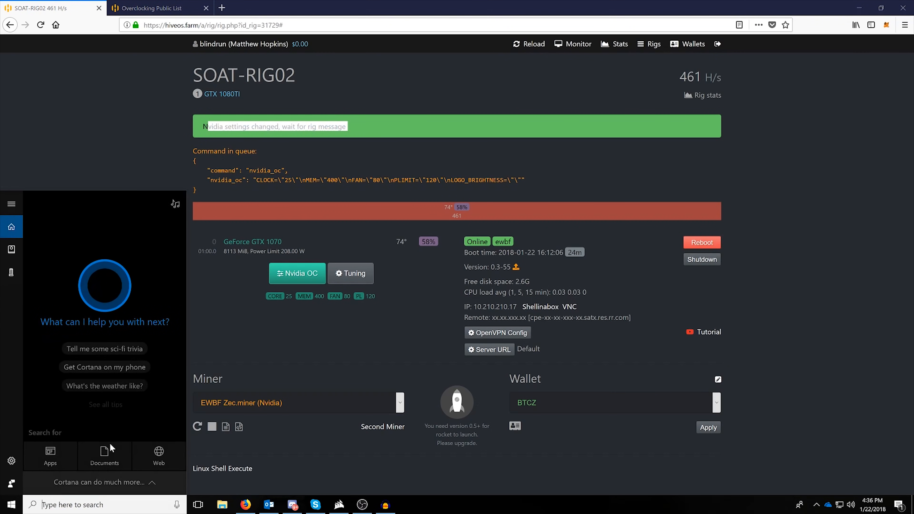
text(v)
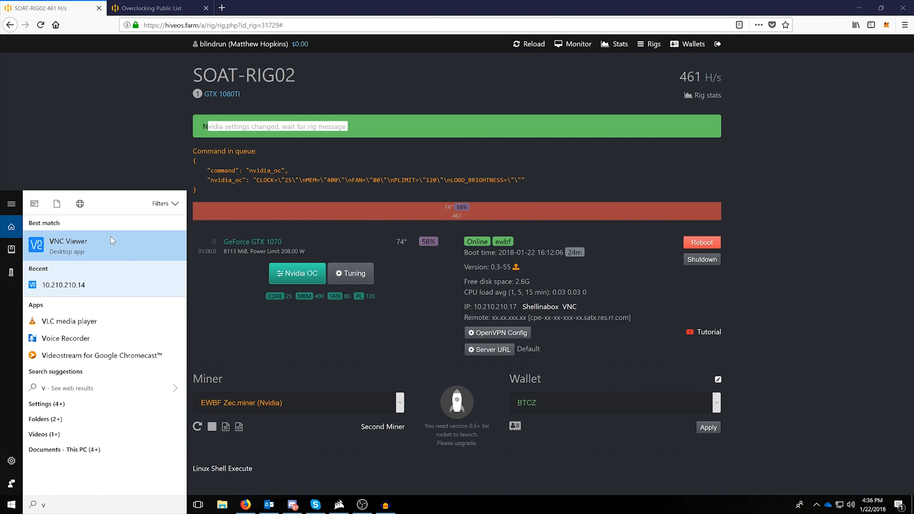
click(475, 226)
double_click(301, 171)
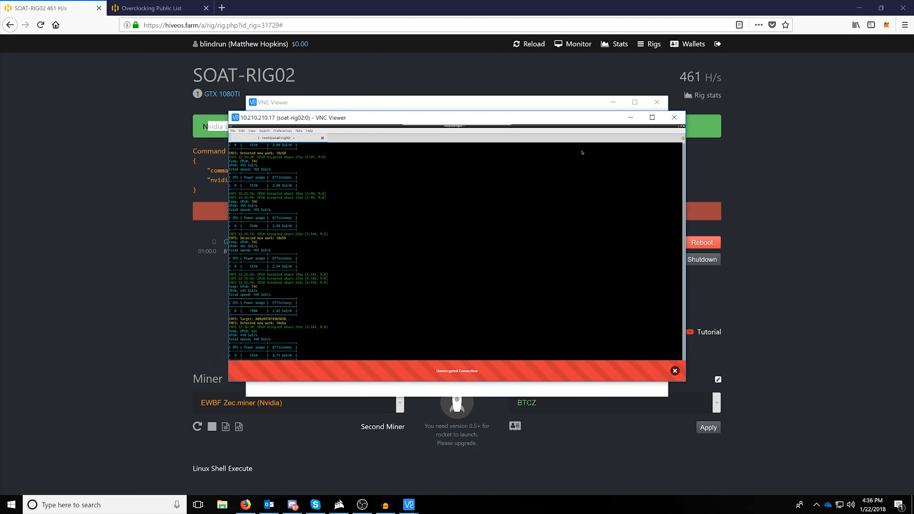
click(652, 117)
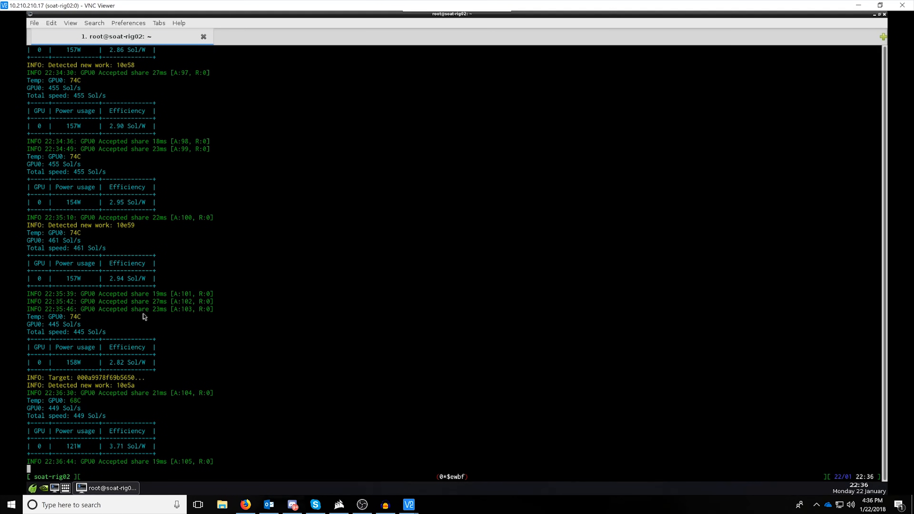
- Examine the GPU temperature, hash rate and power usage in the rig's miner console output
key(Down)
key(Down)
key(Down)
key(Down)
key(Down)
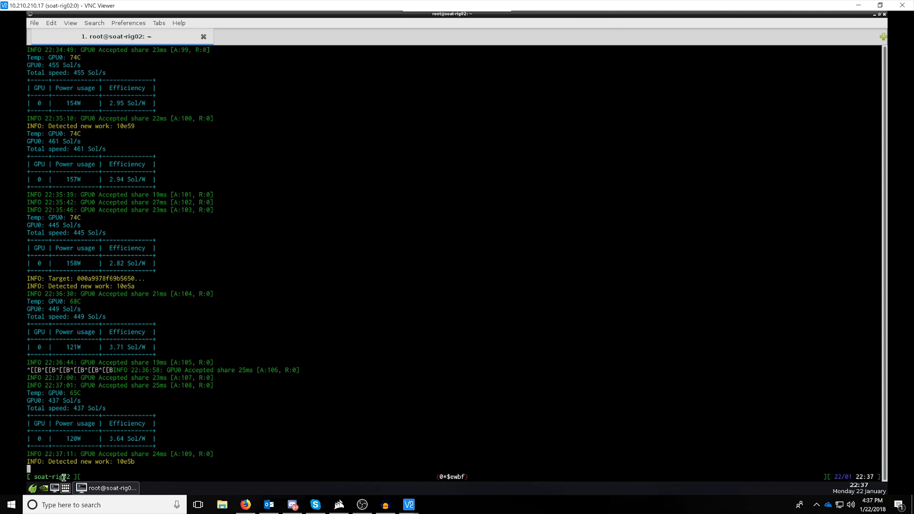
- Open NVIDIA X Server Settings on the rig and check the fan speed, graphics clock offset and memory transfer rate offset
click(43, 488)
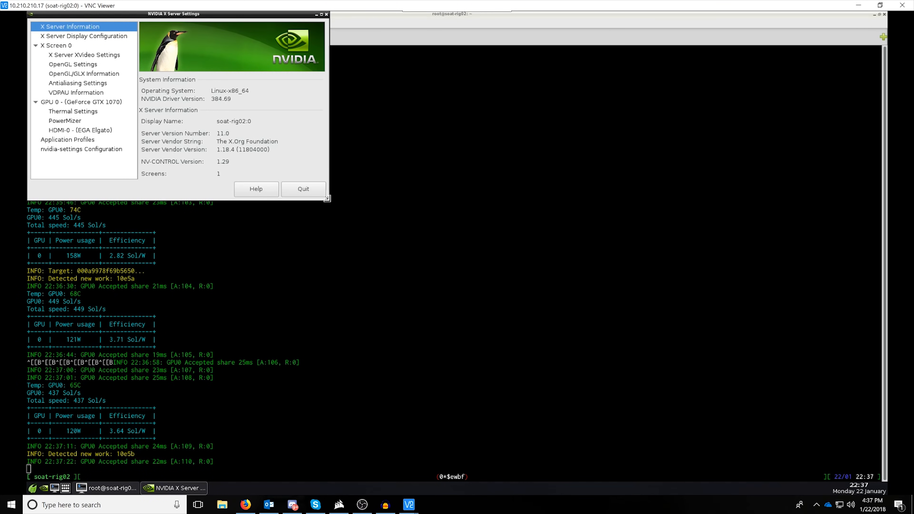
click(67, 56)
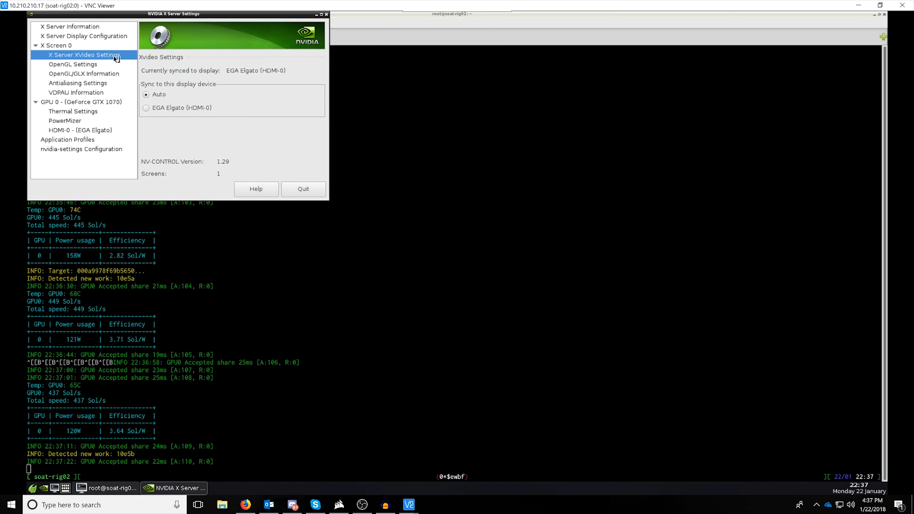
click(69, 65)
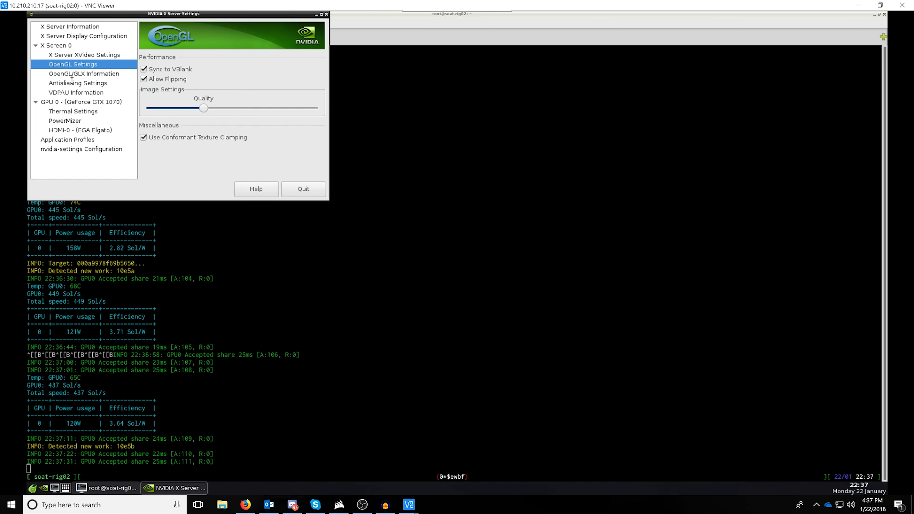
click(74, 111)
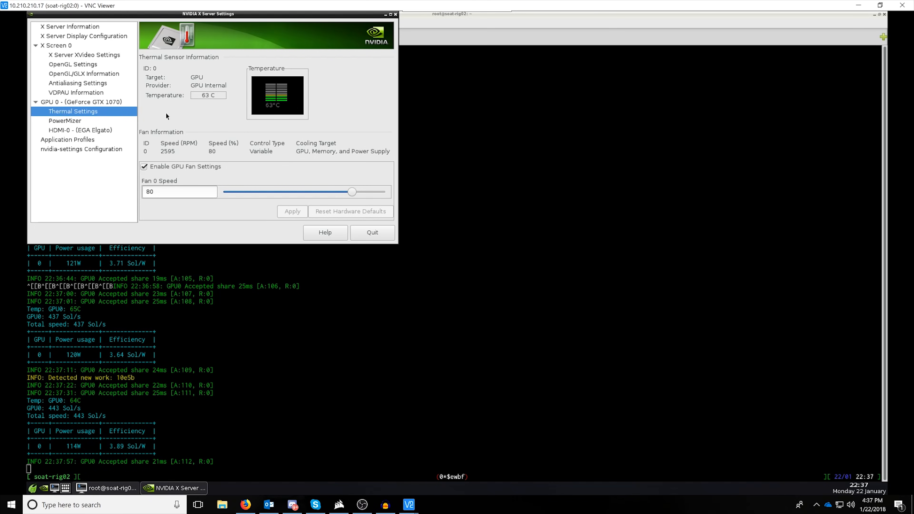
click(65, 123)
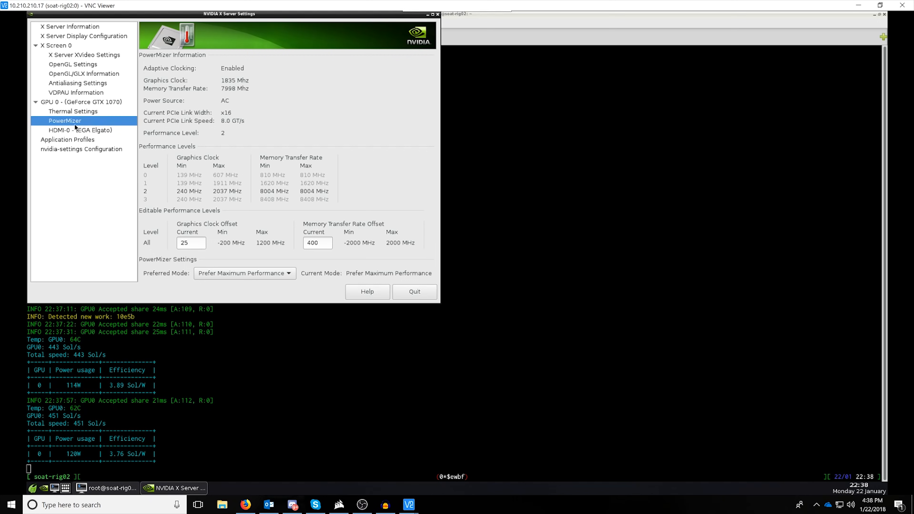
click(193, 243)
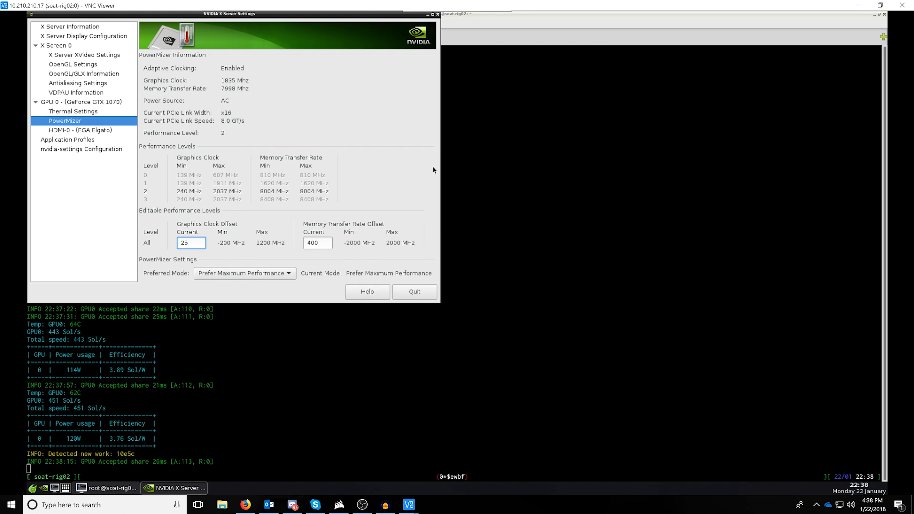
- Put the VNC session away, switch back to Hive OS in the browser and open the list of overclocking profiles
click(857, 7)
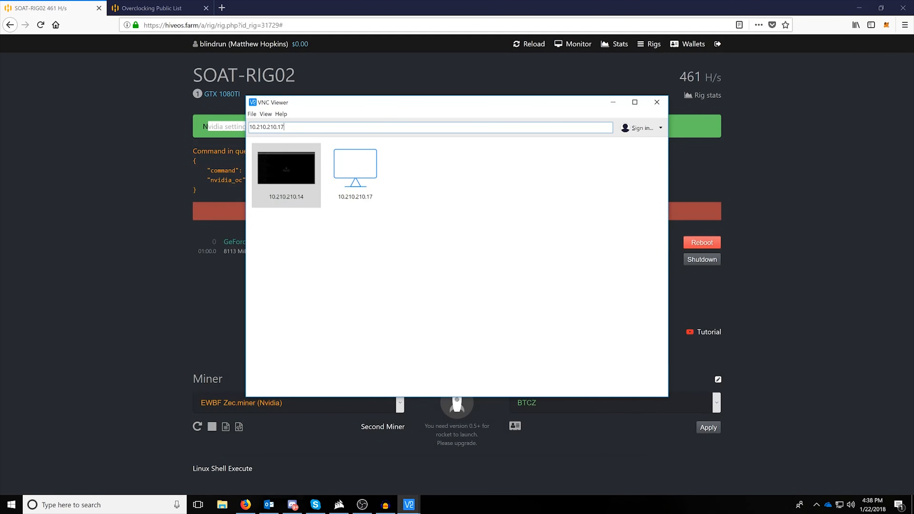
click(72, 196)
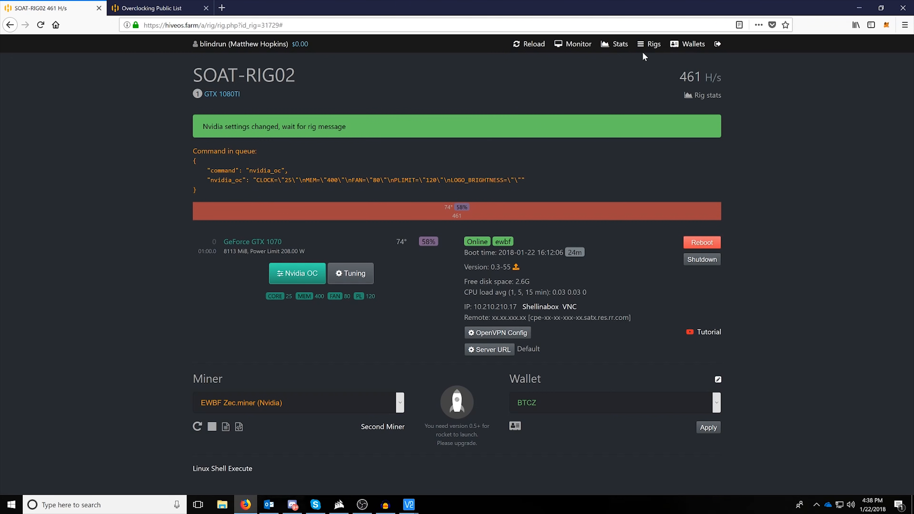
click(647, 45)
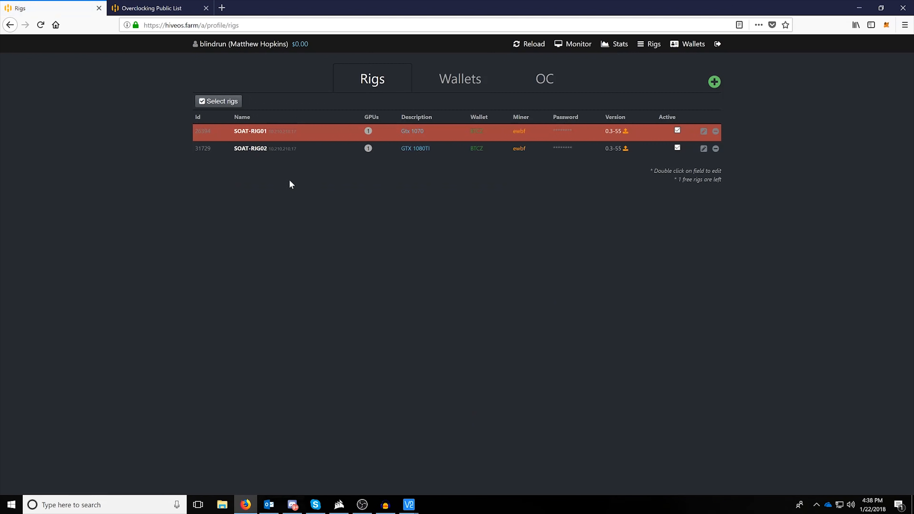
click(549, 95)
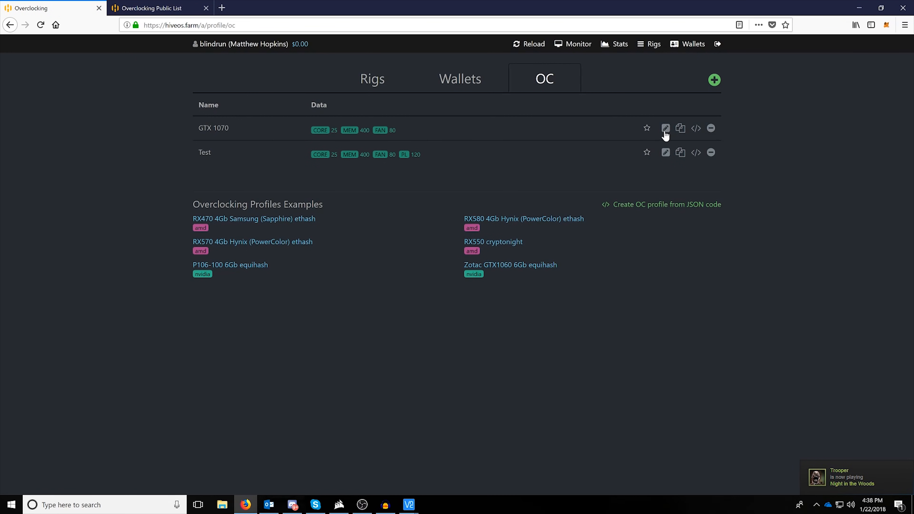
- Open the Test profile's Nvidia settings for editing, try a core clock offset of 254 MHz, and close the editor
click(665, 153)
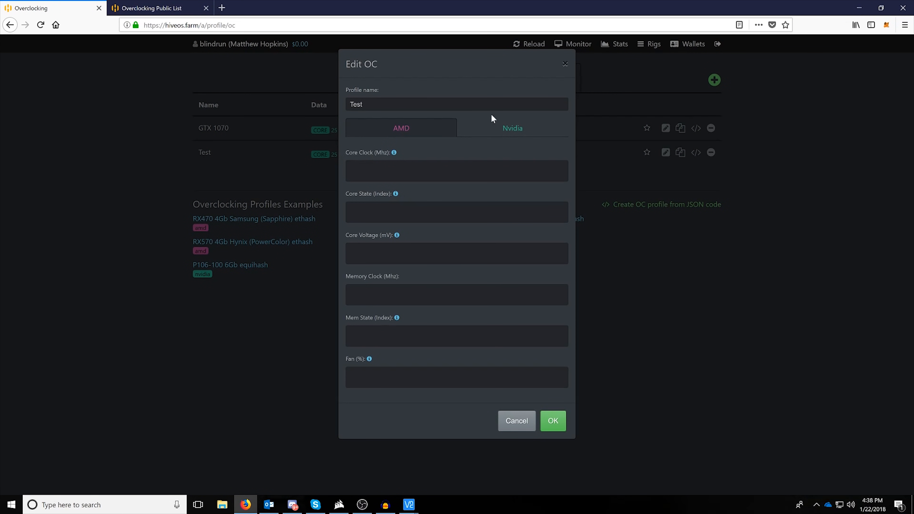
click(541, 129)
click(409, 171)
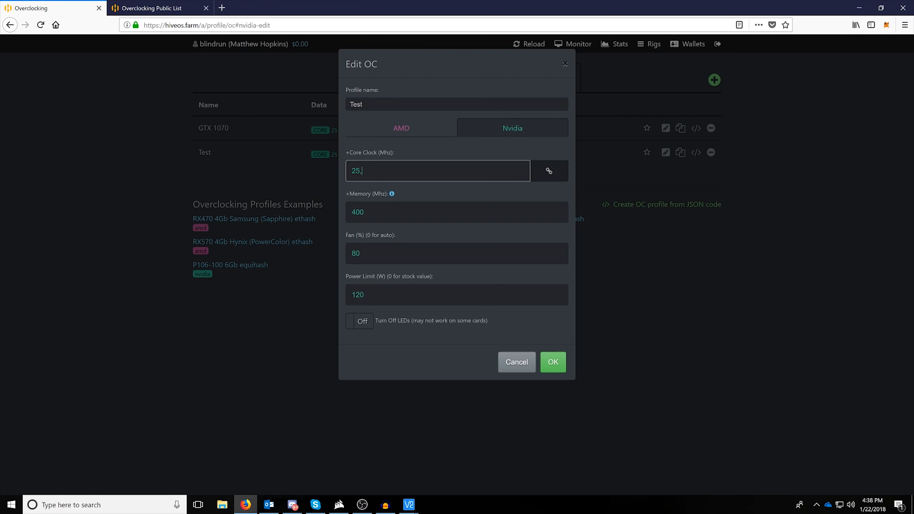
text(25.)
key(BackSpace)
key(BackSpace)
key(BackSpace)
key(BackSpace)
key(BackSpace)
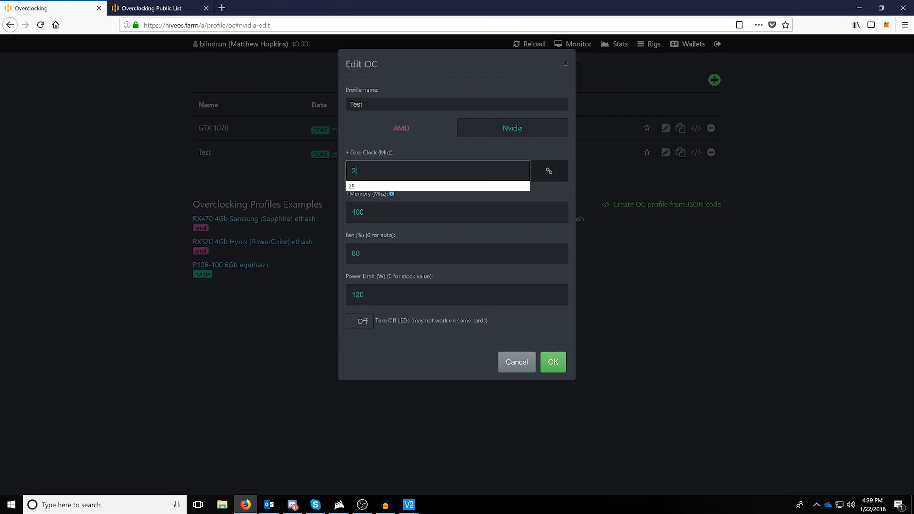
text(5)
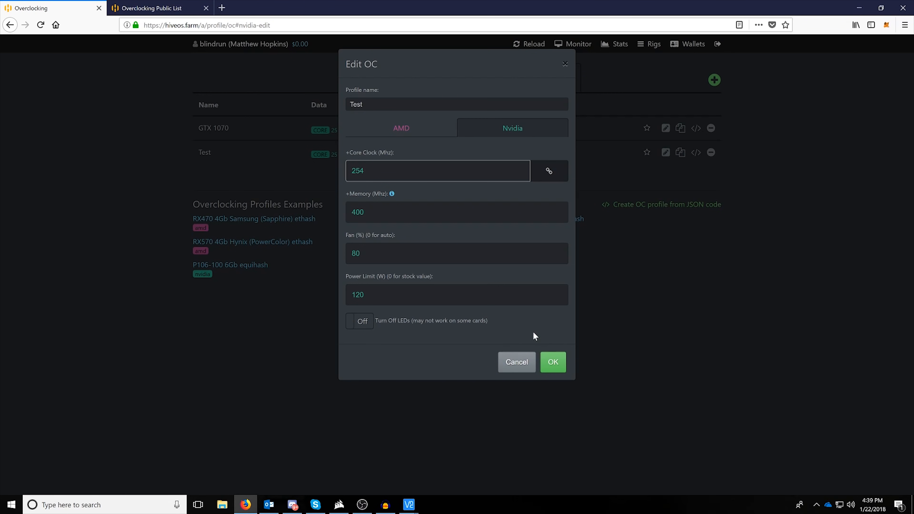
click(553, 362)
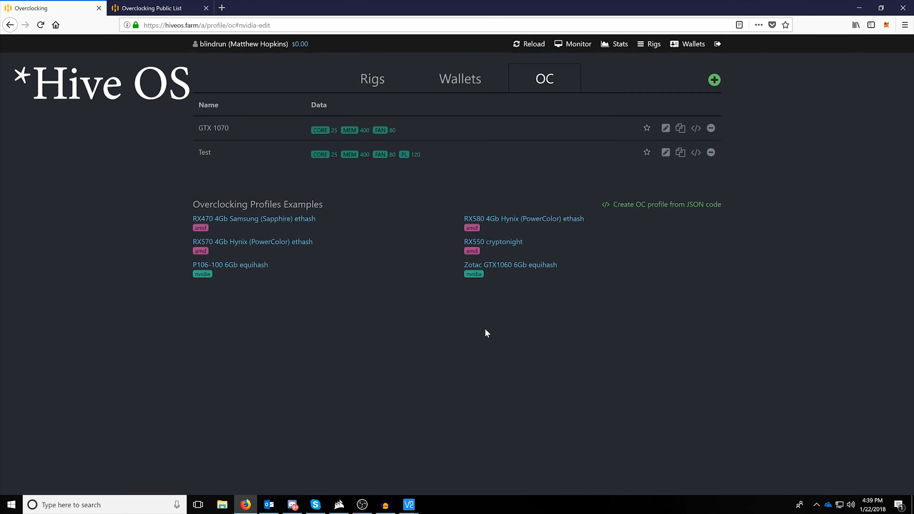